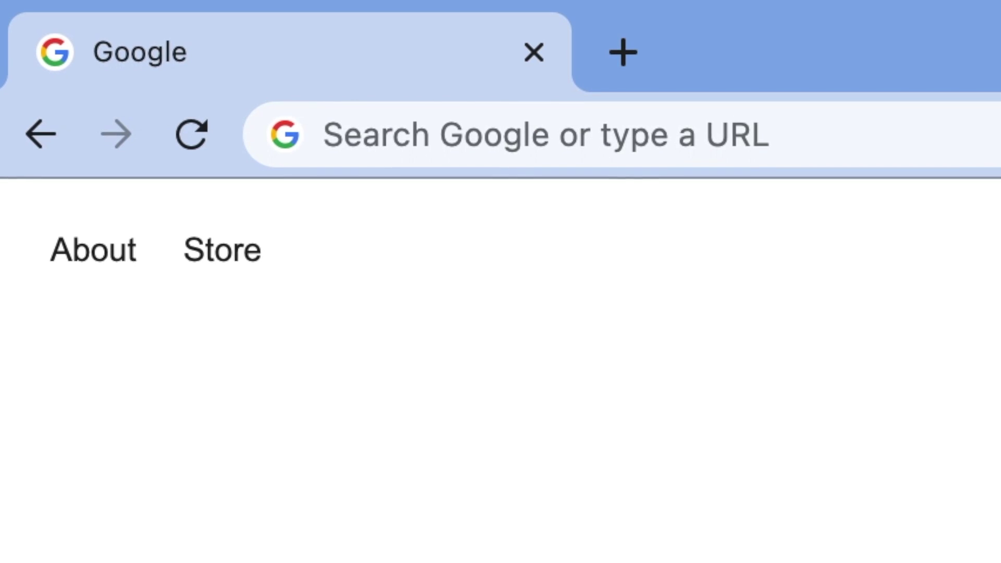
Step: Go to veed.io in Chrome using the autocompleted address
{"action": "left_click", "coordinate": [642, 152]}
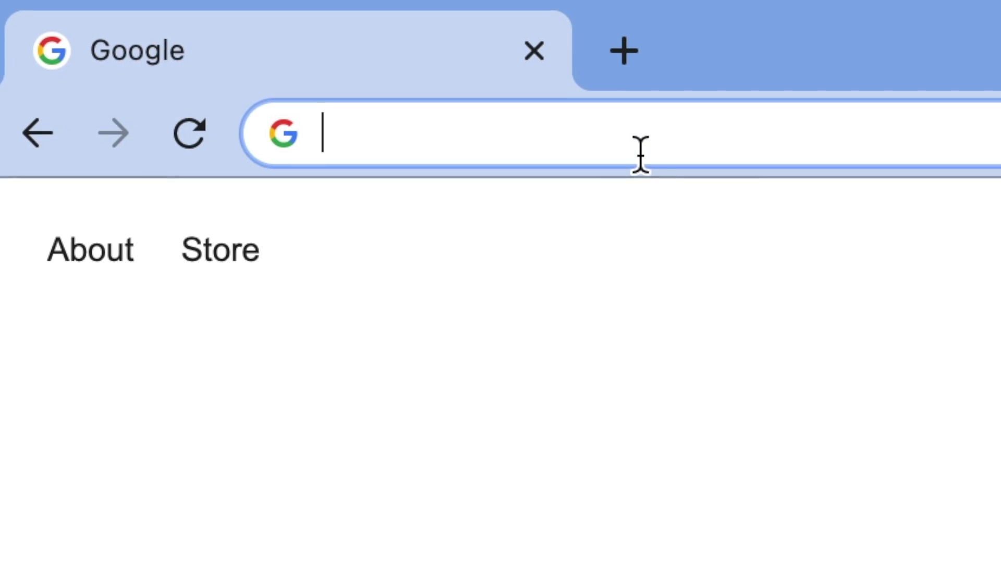
{"action": "type", "text": "veed."}
{"action": "key", "text": "Return"}
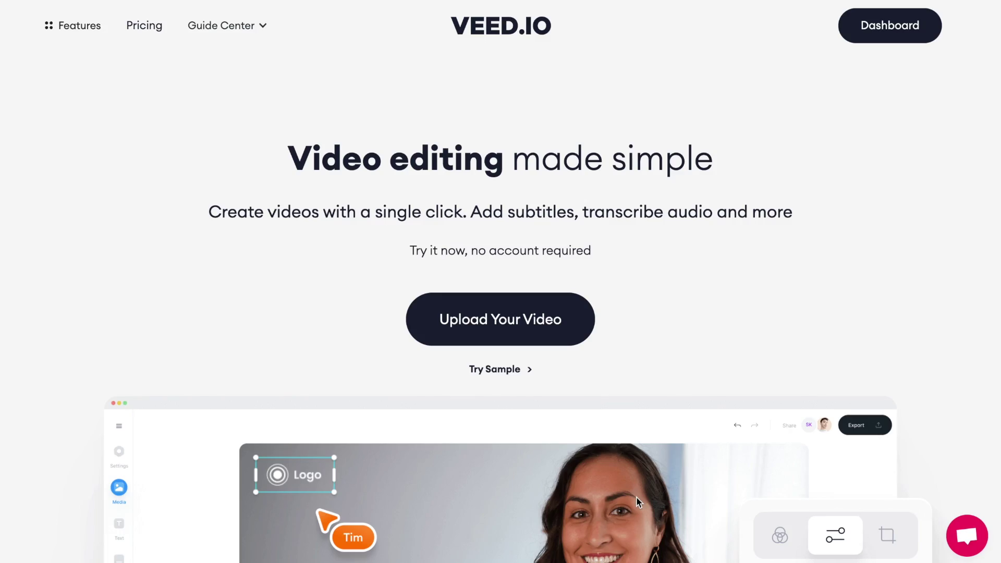
Step: Upload example-clip-1.mov from My Clips into a new VEED project
{"action": "left_click", "coordinate": [538, 328]}
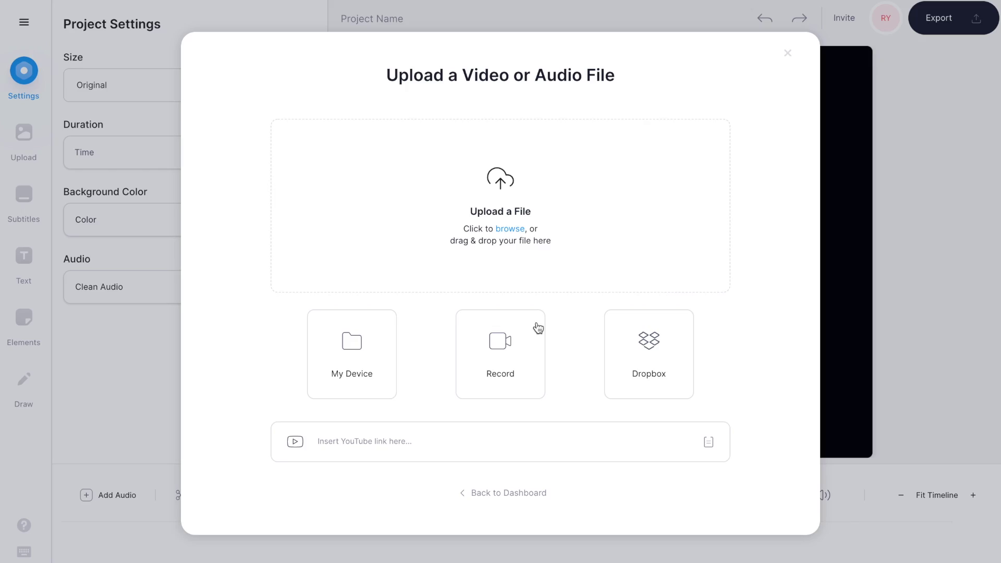
{"action": "left_click", "coordinate": [497, 216]}
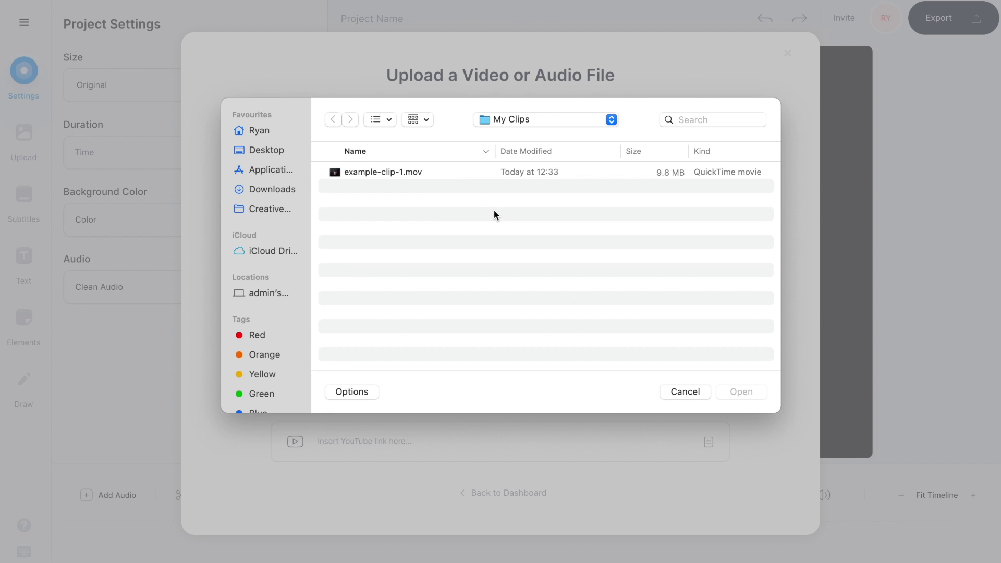
{"action": "left_click", "coordinate": [447, 170]}
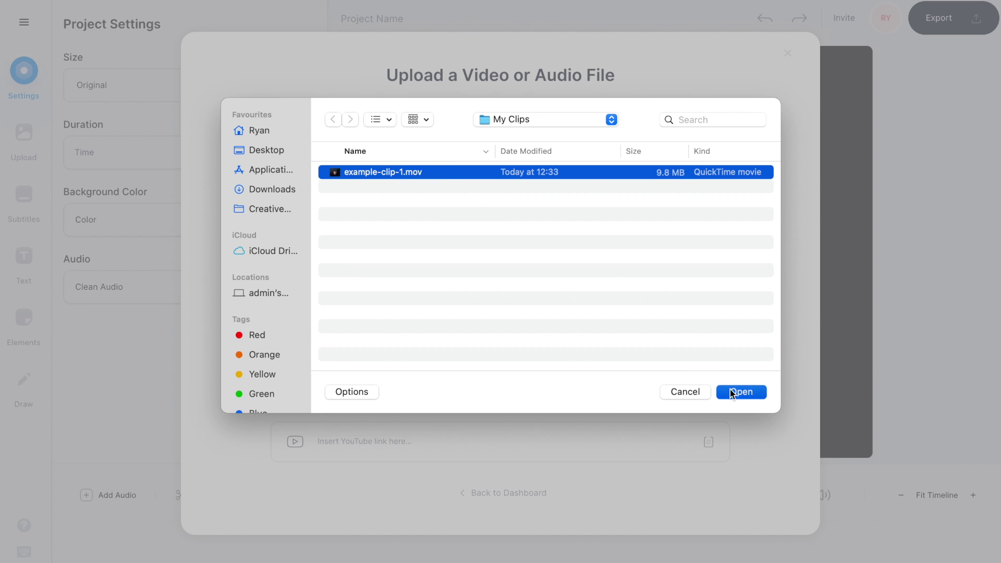
{"action": "left_click", "coordinate": [731, 394]}
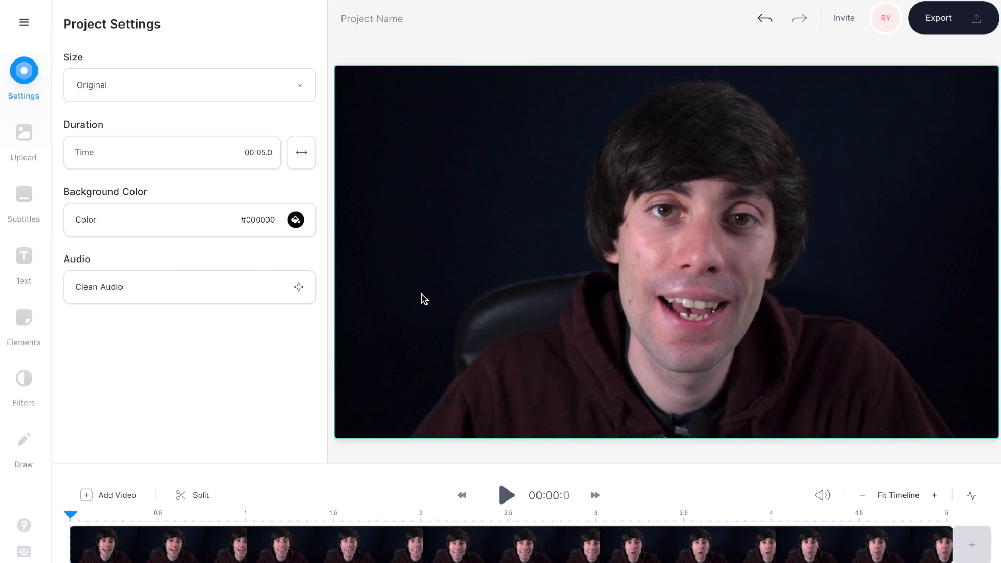
Step: Choose Auto Transcribe for the subtitles with English (Great Britain) as the detected language
{"action": "left_click", "coordinate": [23, 202]}
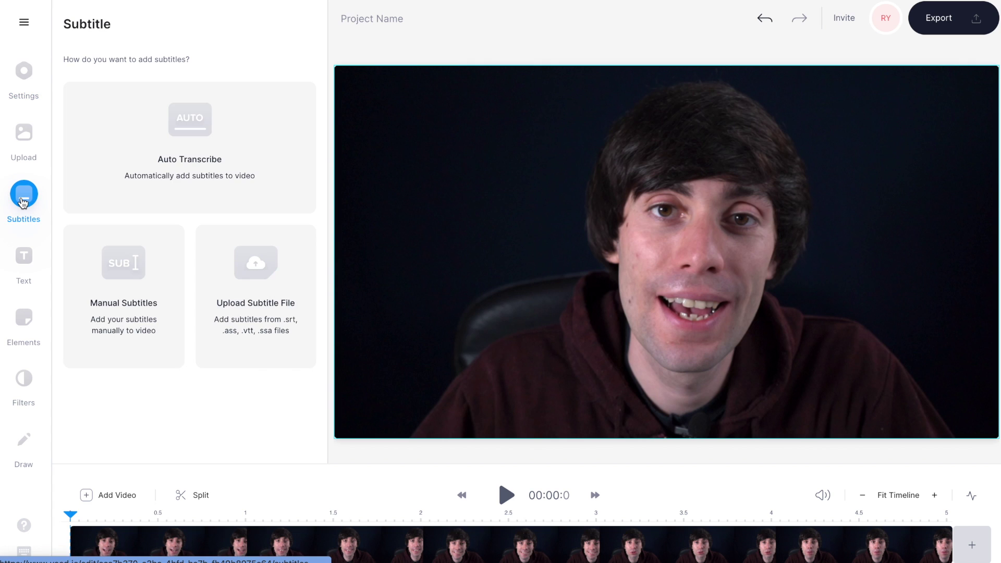
{"action": "left_click", "coordinate": [199, 152]}
{"action": "left_click", "coordinate": [208, 97]}
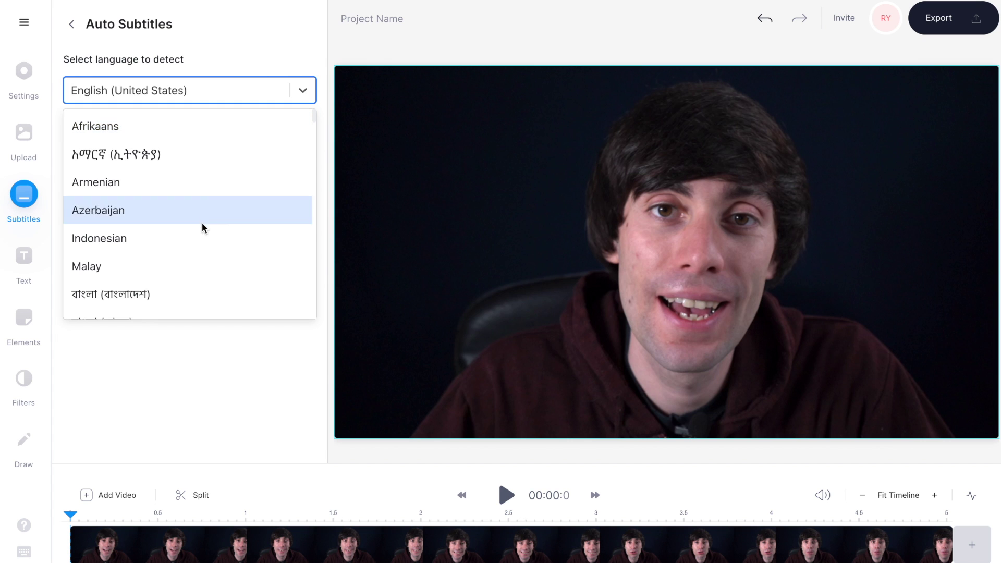
{"action": "scroll", "coordinate": [202, 224], "scroll_direction": "down", "scroll_amount": 3}
{"action": "scroll", "coordinate": [202, 223], "scroll_direction": "down", "scroll_amount": 2}
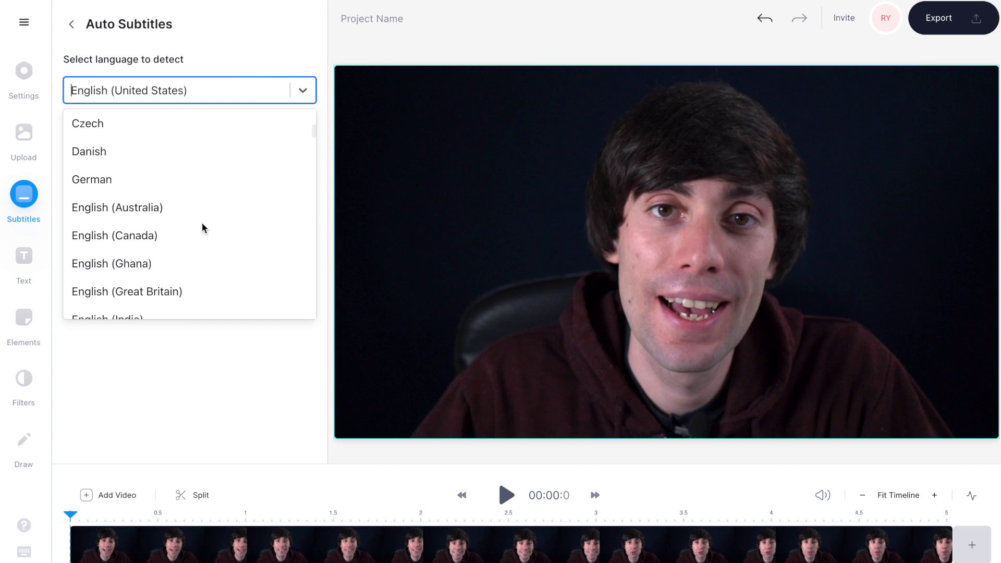
{"action": "left_click", "coordinate": [199, 292]}
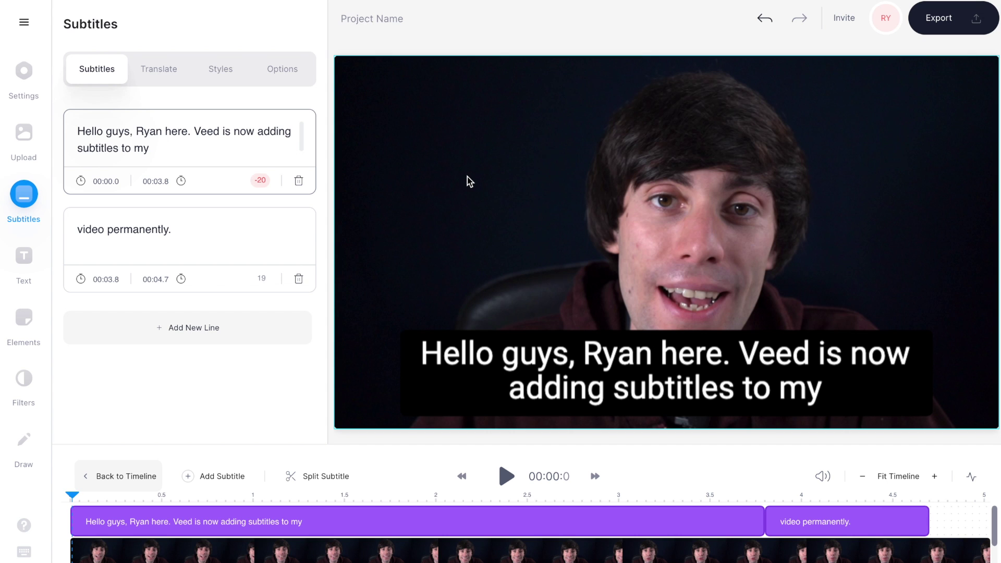
{"action": "left_click", "coordinate": [222, 146]}
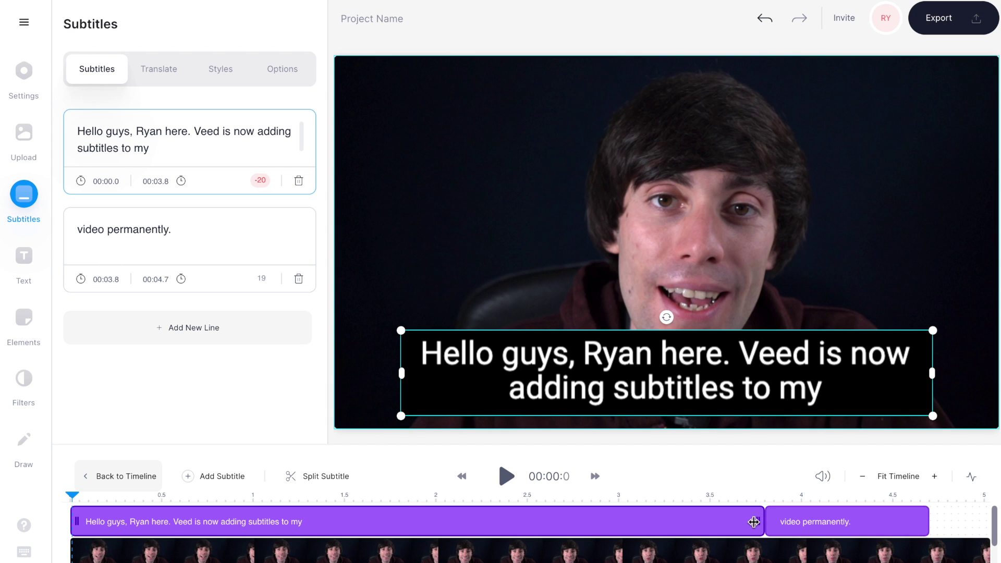
{"action": "left_click_drag", "start_coordinate": [754, 522], "coordinate": [582, 514]}
{"action": "left_click_drag", "start_coordinate": [455, 517], "coordinate": [617, 510]}
Step: Set the subtitle font to Anton at 30px size
{"action": "left_click", "coordinate": [219, 73]}
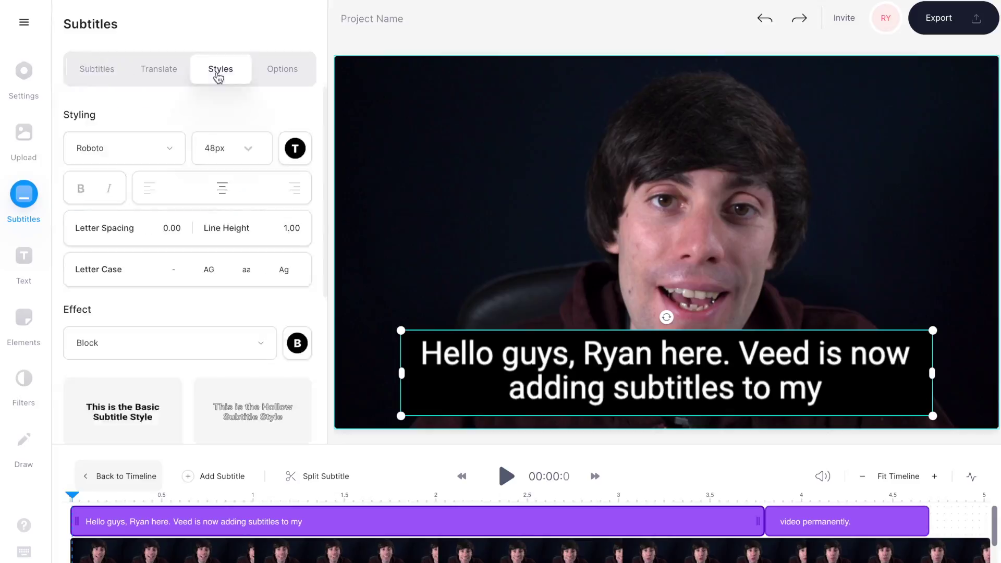
{"action": "left_click", "coordinate": [159, 151]}
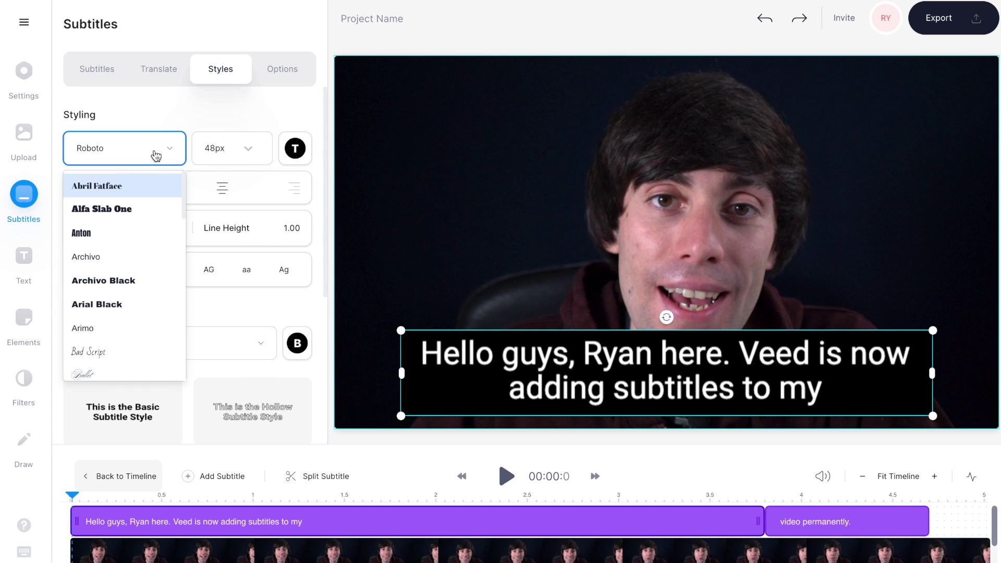
{"action": "left_click", "coordinate": [134, 231]}
{"action": "left_click", "coordinate": [250, 158]}
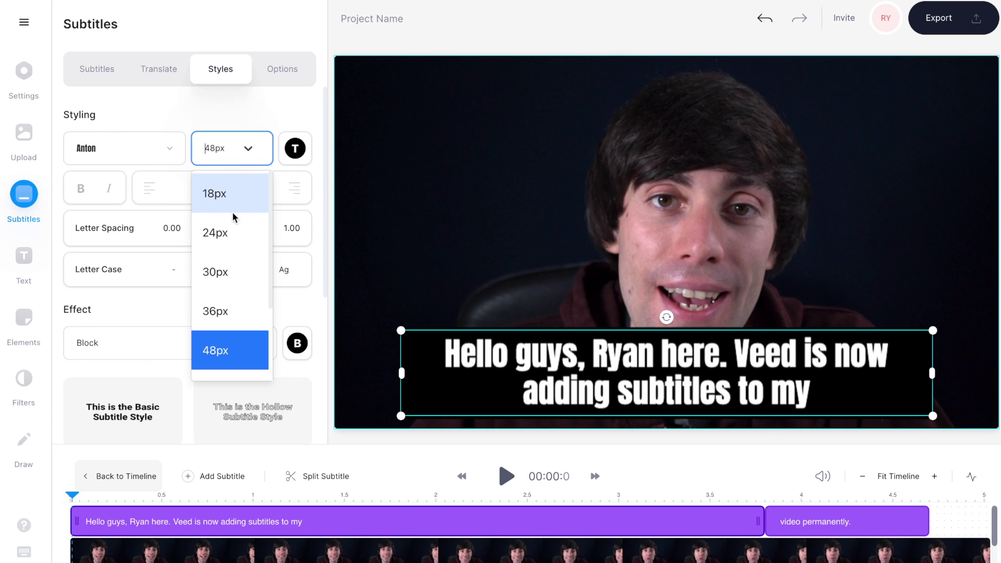
{"action": "left_click", "coordinate": [227, 271]}
Step: Change the subtitle text colour to the teal swatch
{"action": "left_click", "coordinate": [294, 150]}
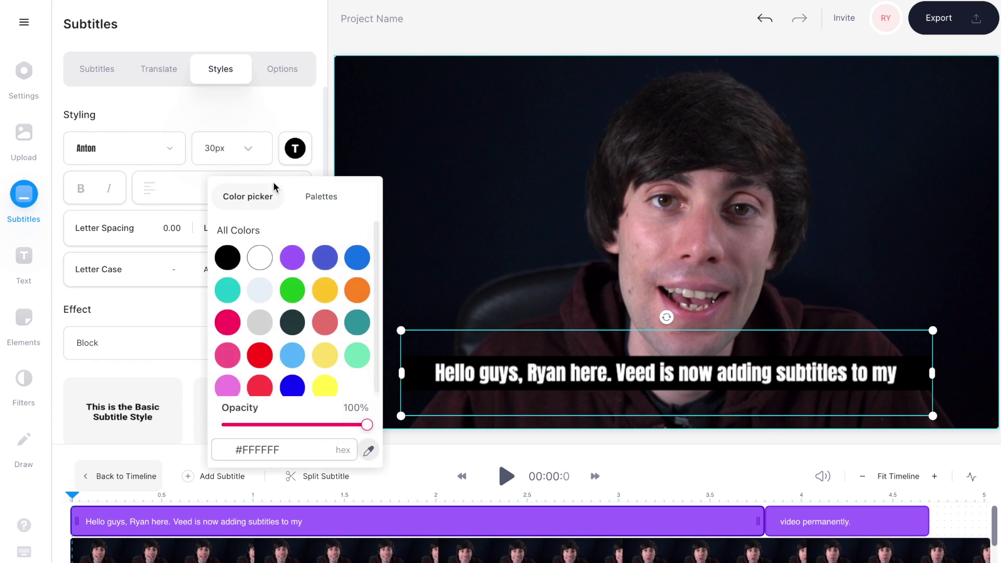
{"action": "left_click", "coordinate": [232, 289]}
{"action": "left_click", "coordinate": [184, 301]}
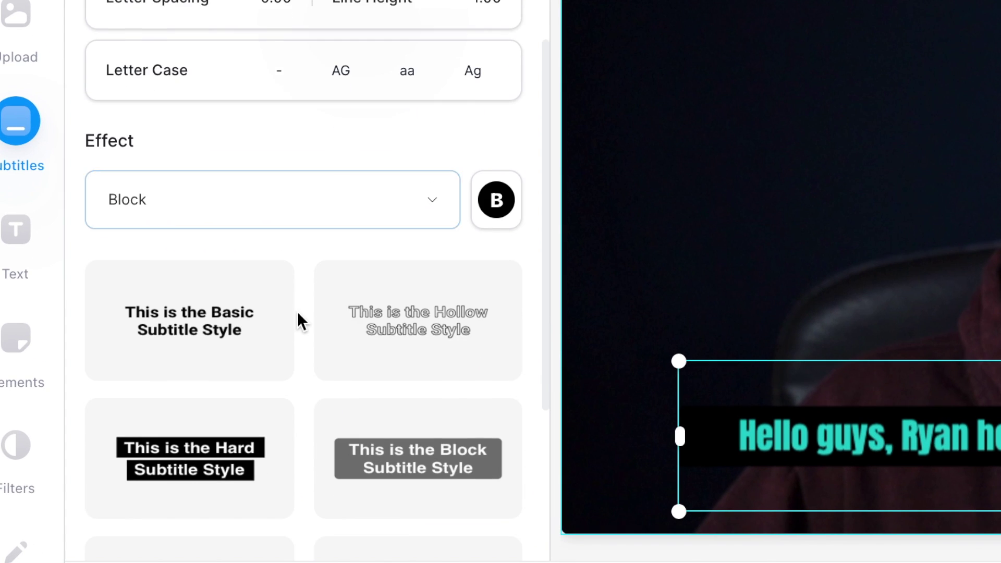
{"action": "scroll", "coordinate": [298, 311], "scroll_direction": "down", "scroll_amount": 5}
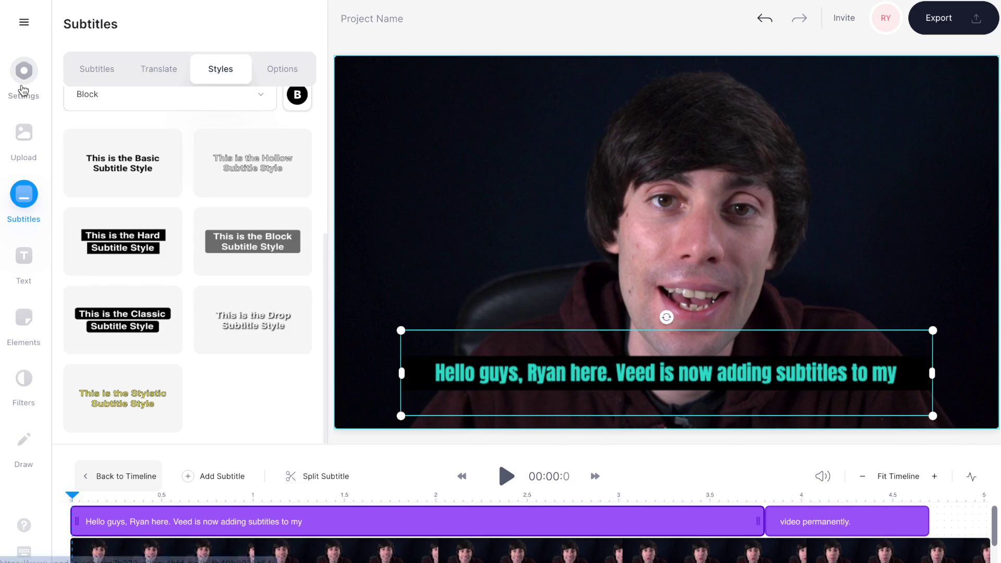
Step: Change the project Size setting to Square (1:1)
{"action": "left_click", "coordinate": [23, 91]}
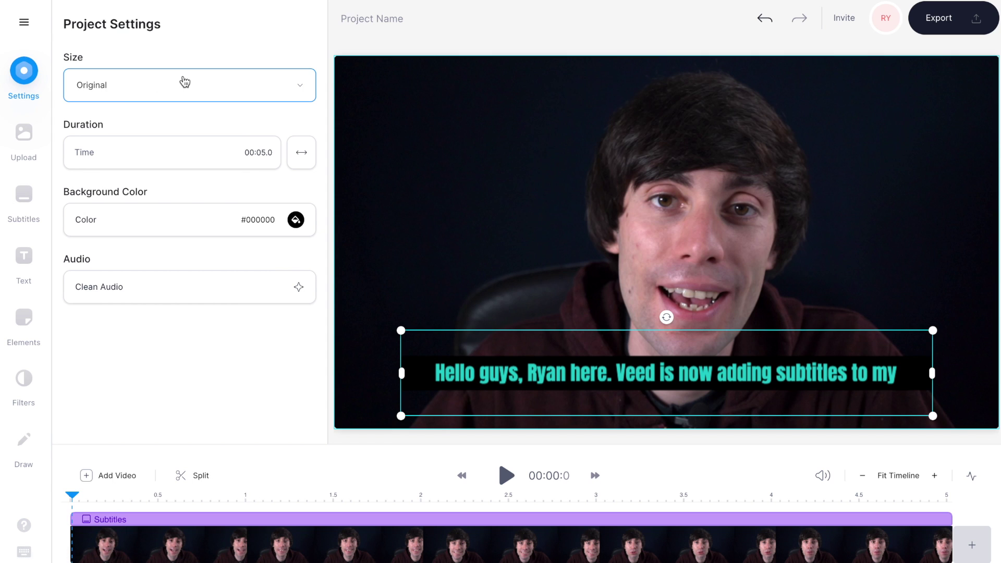
{"action": "left_click", "coordinate": [184, 82]}
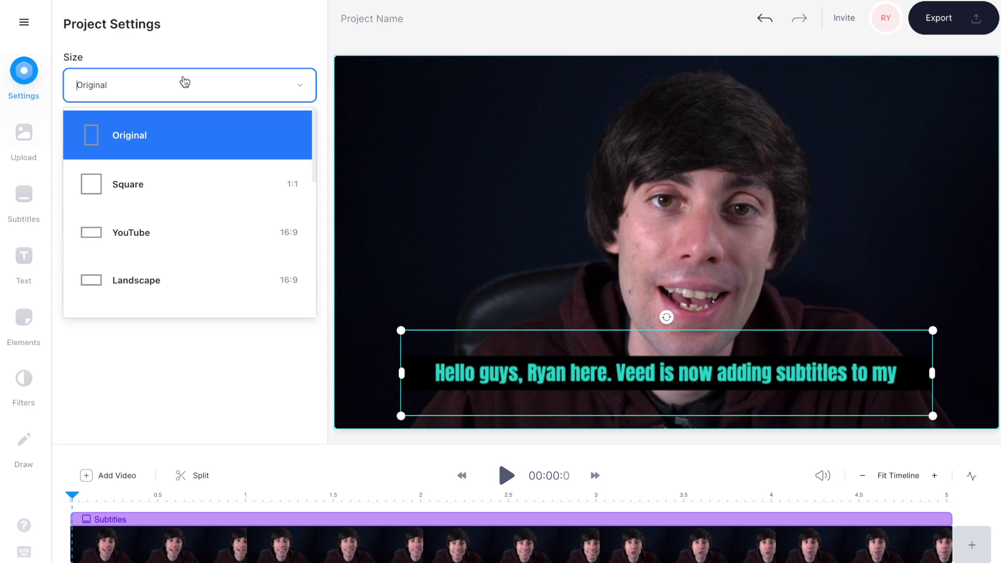
{"action": "left_click", "coordinate": [180, 186]}
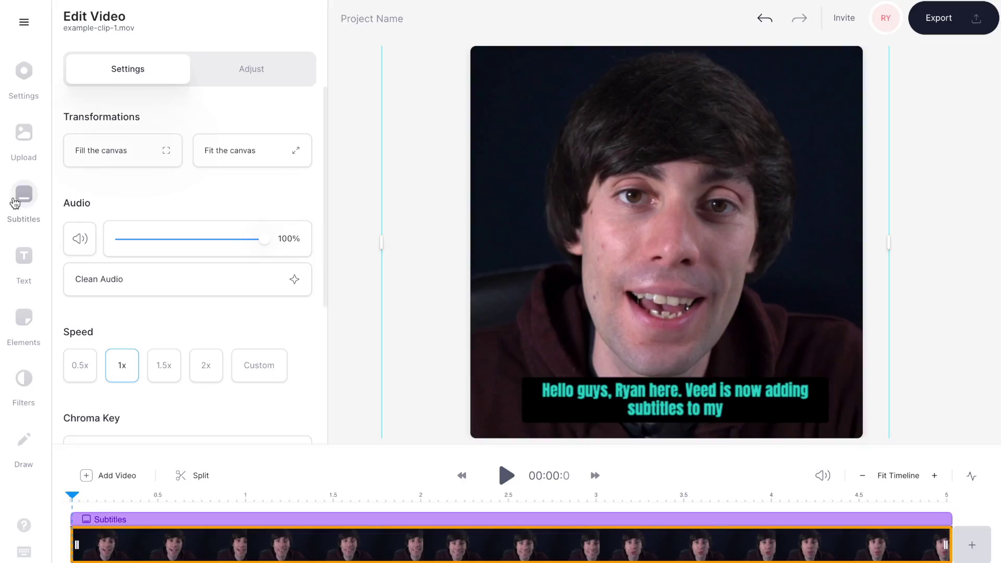
Step: Set Download Subtitles to .SRT Format in the subtitle Options tab
{"action": "left_click", "coordinate": [24, 196]}
{"action": "left_click", "coordinate": [284, 73]}
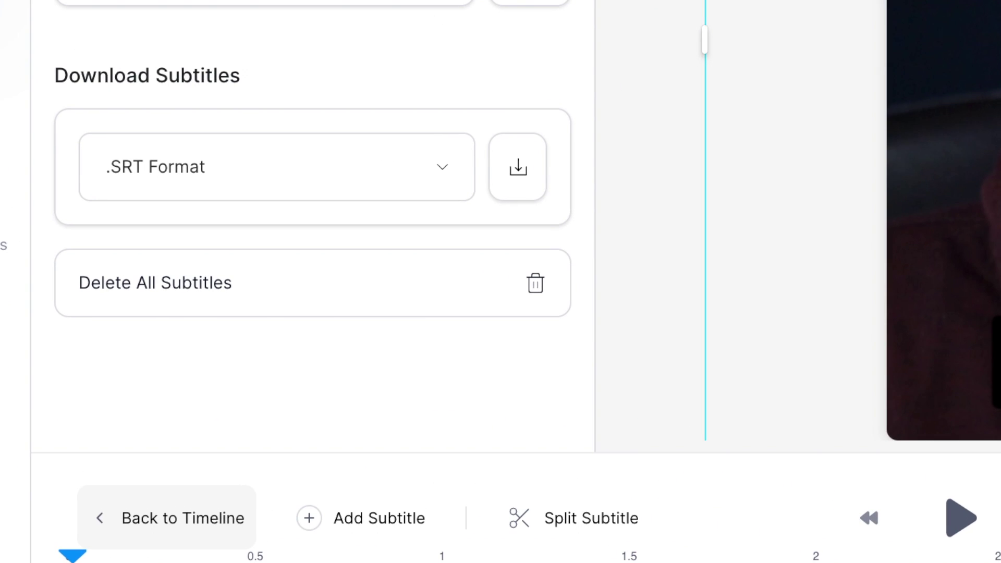
{"action": "left_click", "coordinate": [242, 307]}
{"action": "left_click", "coordinate": [419, 173]}
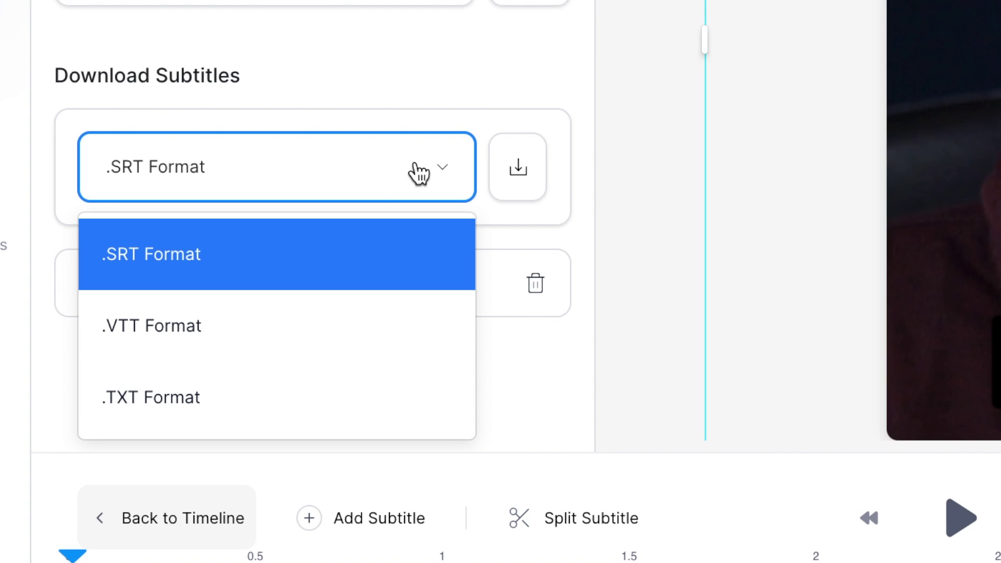
{"action": "left_click", "coordinate": [349, 258]}
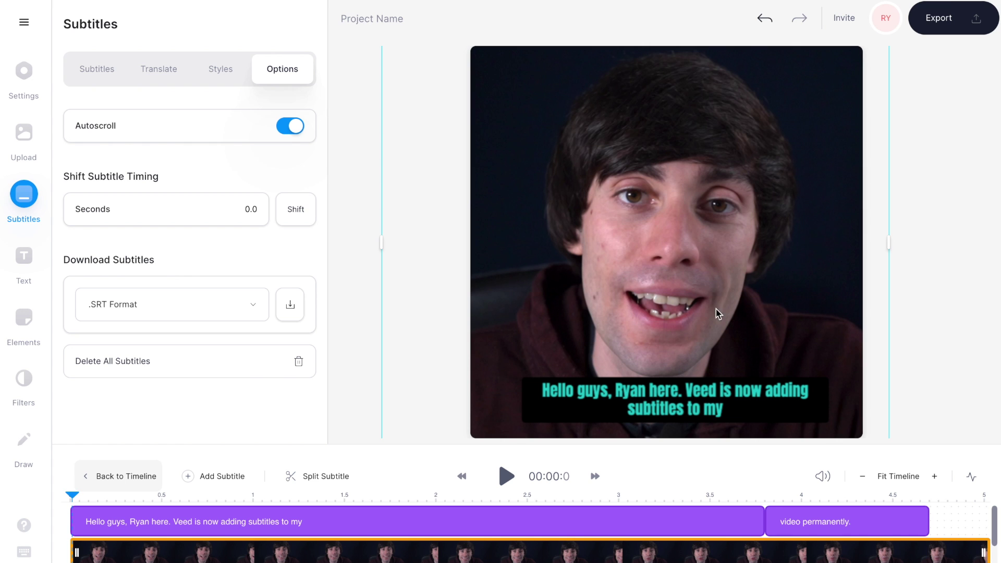
Step: Export the video in HD with Burn Subtitles enabled
{"action": "left_click", "coordinate": [939, 17]}
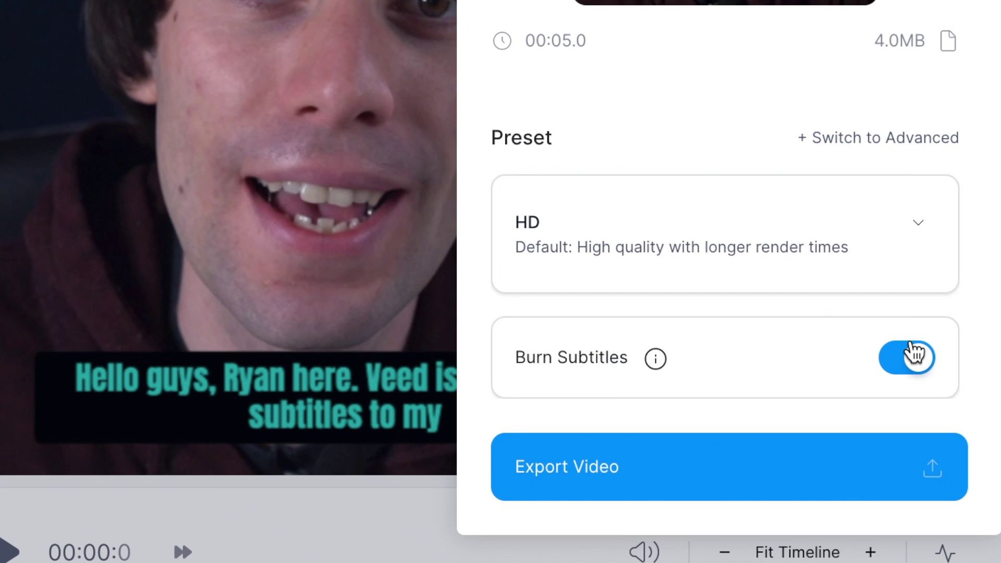
{"action": "left_click", "coordinate": [780, 467]}
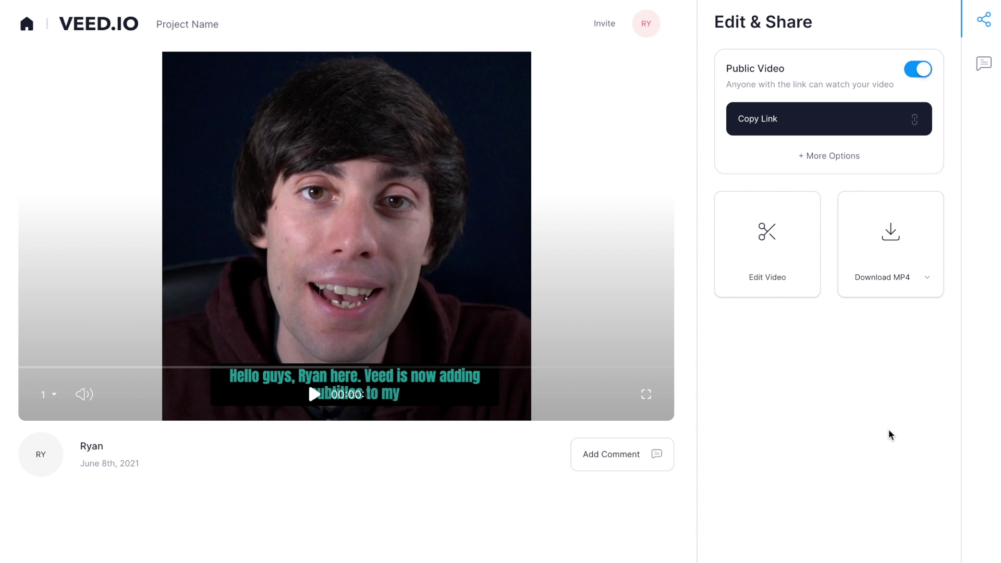